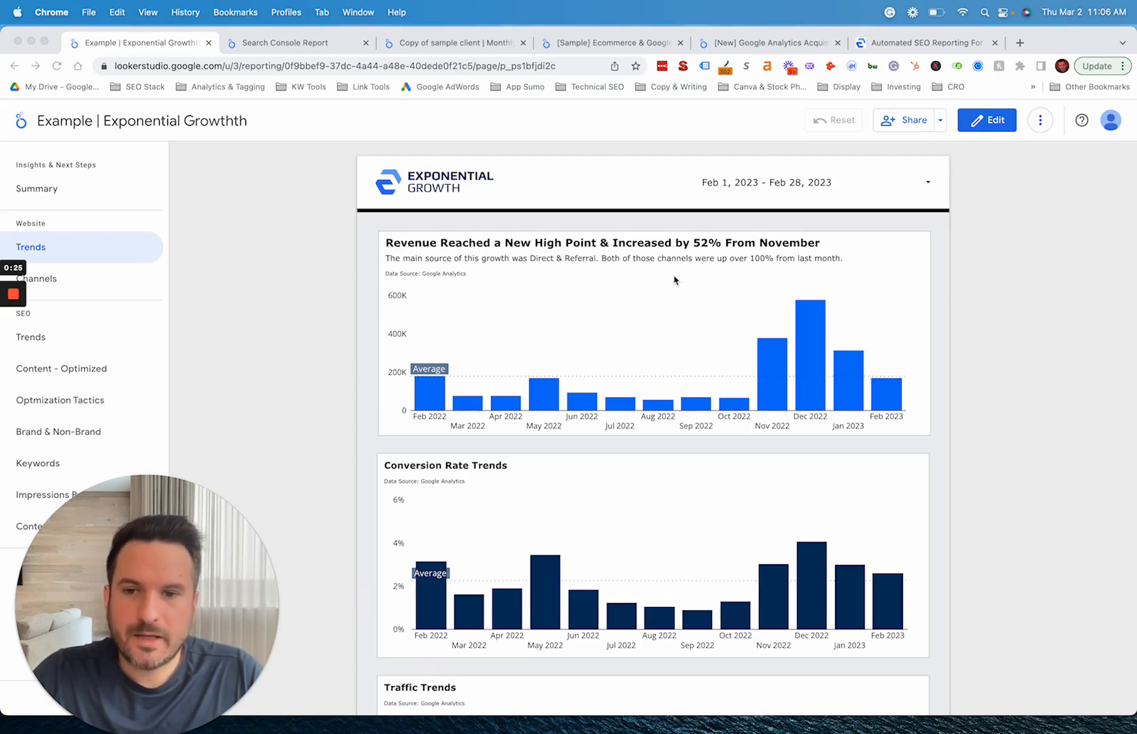
Open the report for editing and add a time series chart over the revenue bar chart
left_click(985, 124)
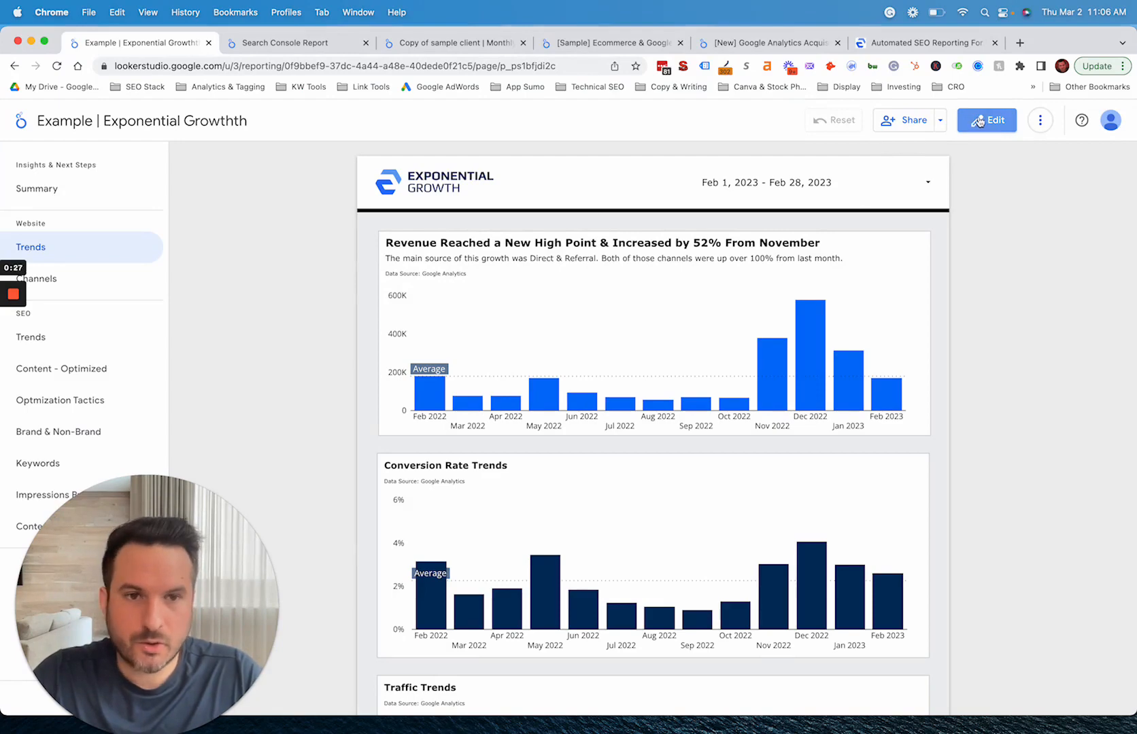
left_click(970, 124)
left_click(395, 354)
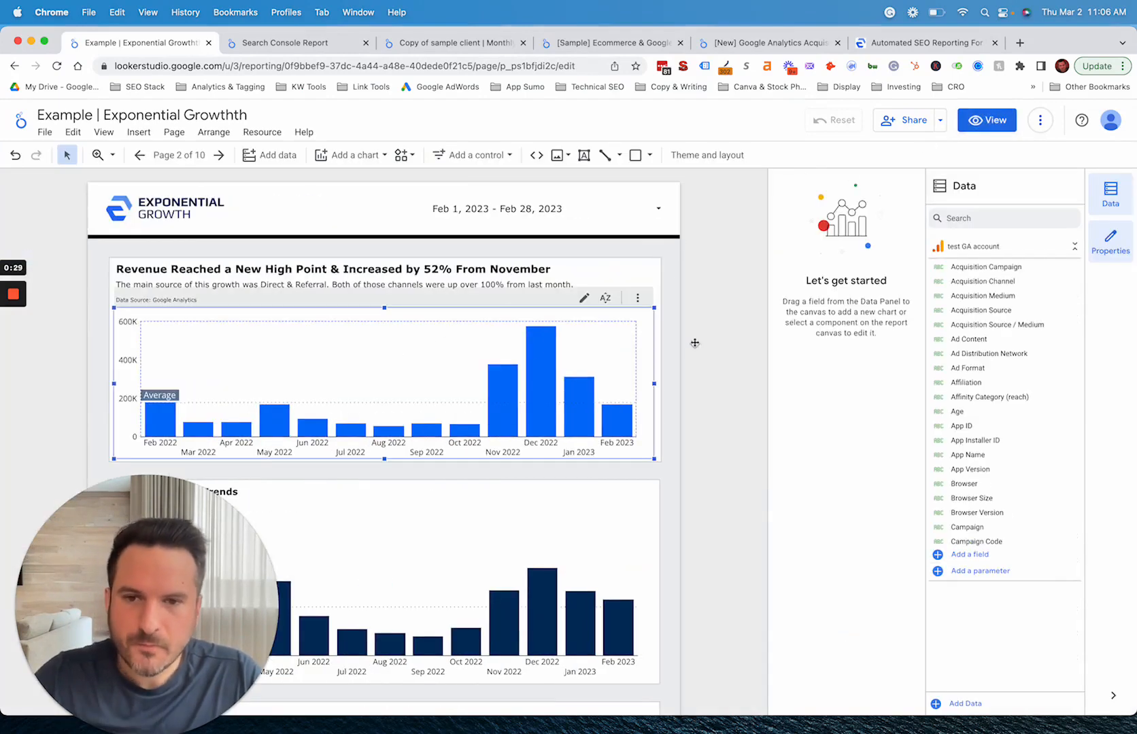
left_click(349, 155)
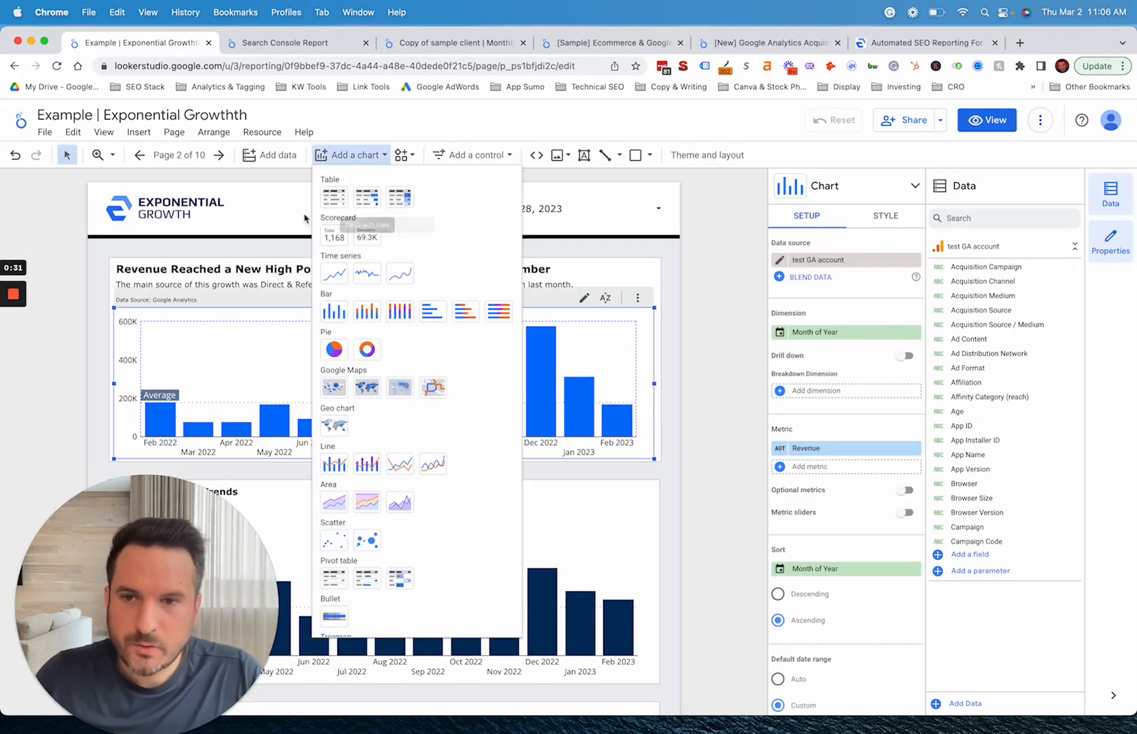
left_click(336, 282)
left_click(389, 364)
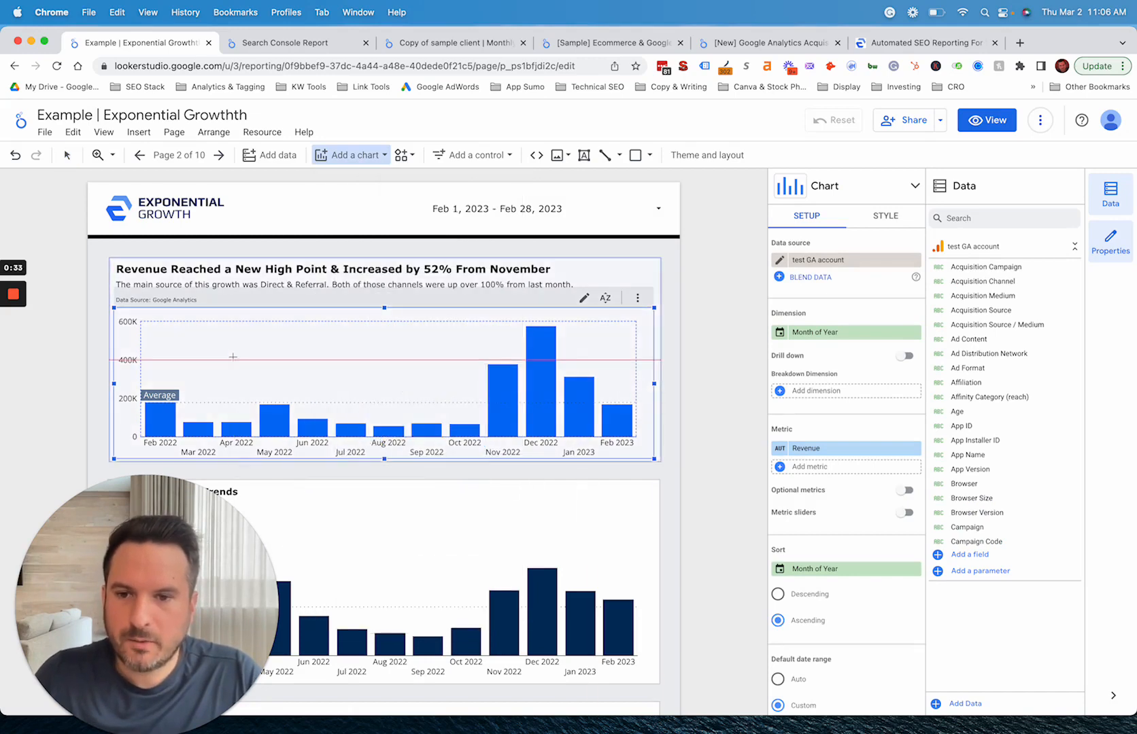
Delete the original revenue bar chart and move and resize the new time series chart to fill its place in the revenue card
left_click(571, 347)
key("Delete")
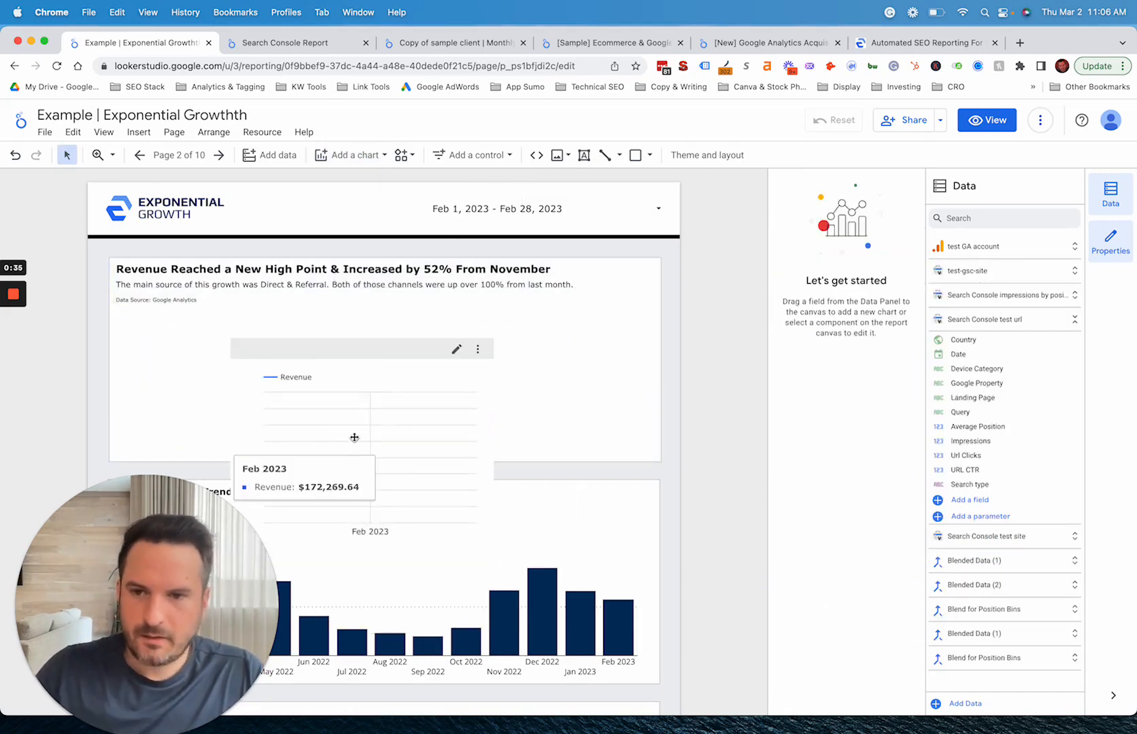
left_click(355, 437)
left_click_drag(412, 407, 297, 363)
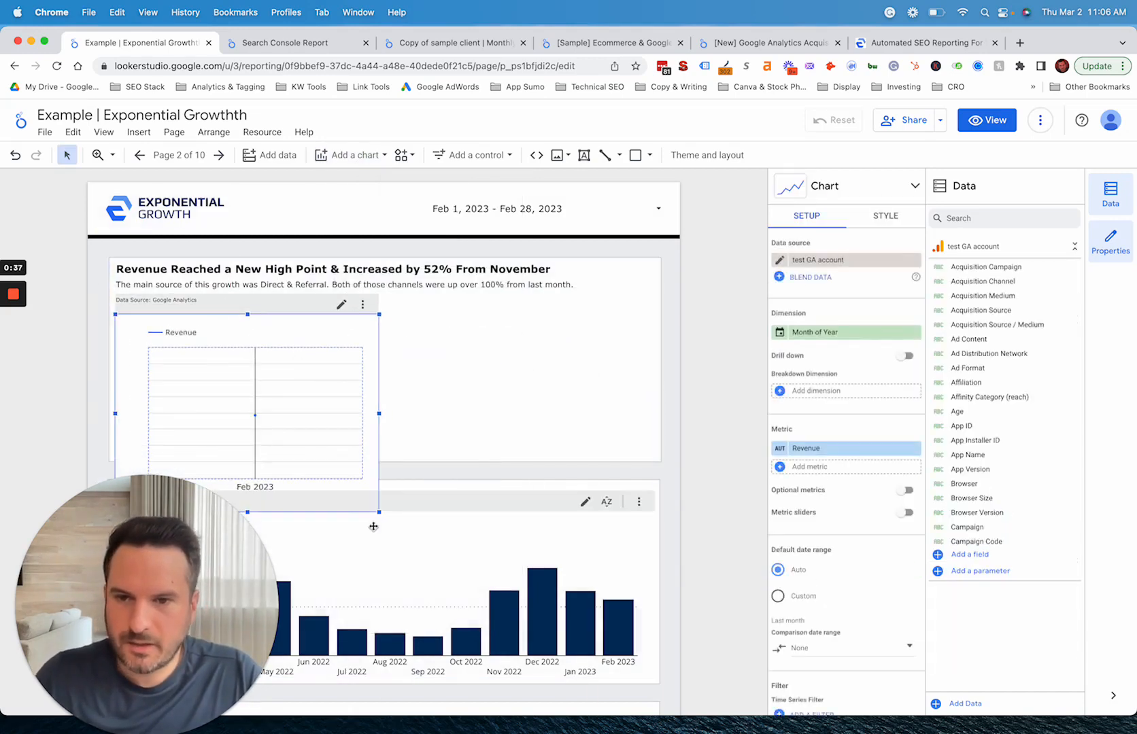
left_click_drag(380, 515, 653, 458)
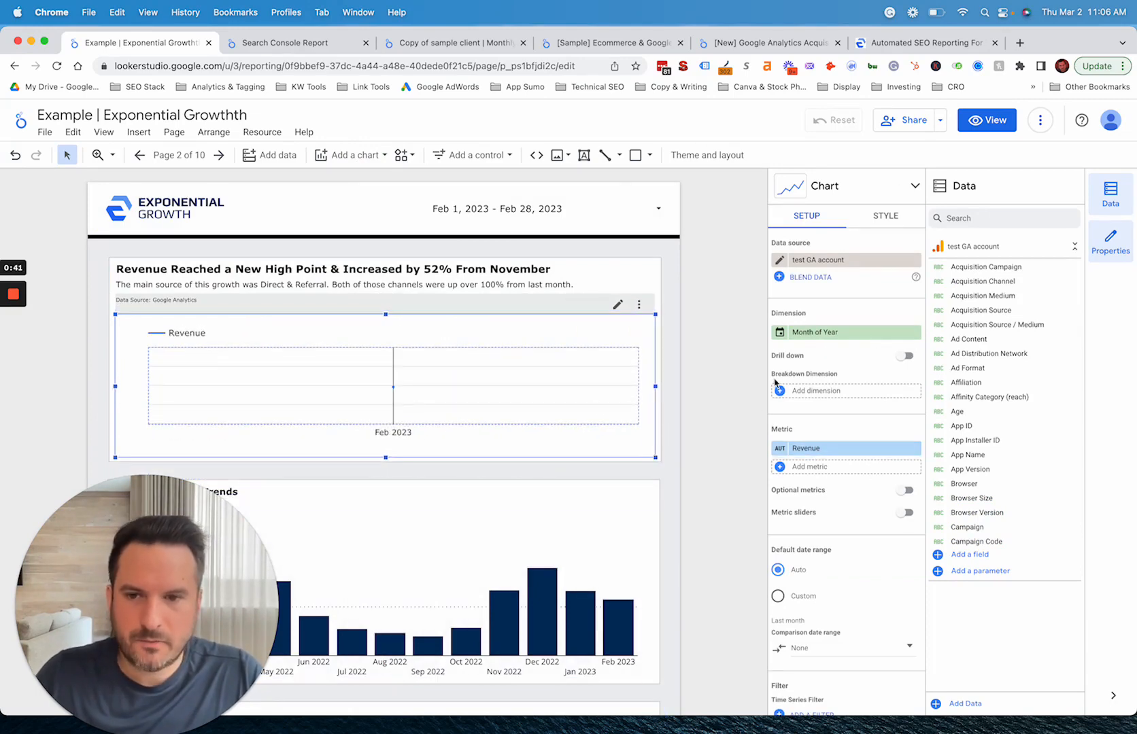
Give the time series chart a custom default date range of Jan 1, 2022 to Feb 28, 2023
scroll(789, 539, "down", 2)
left_click(777, 535)
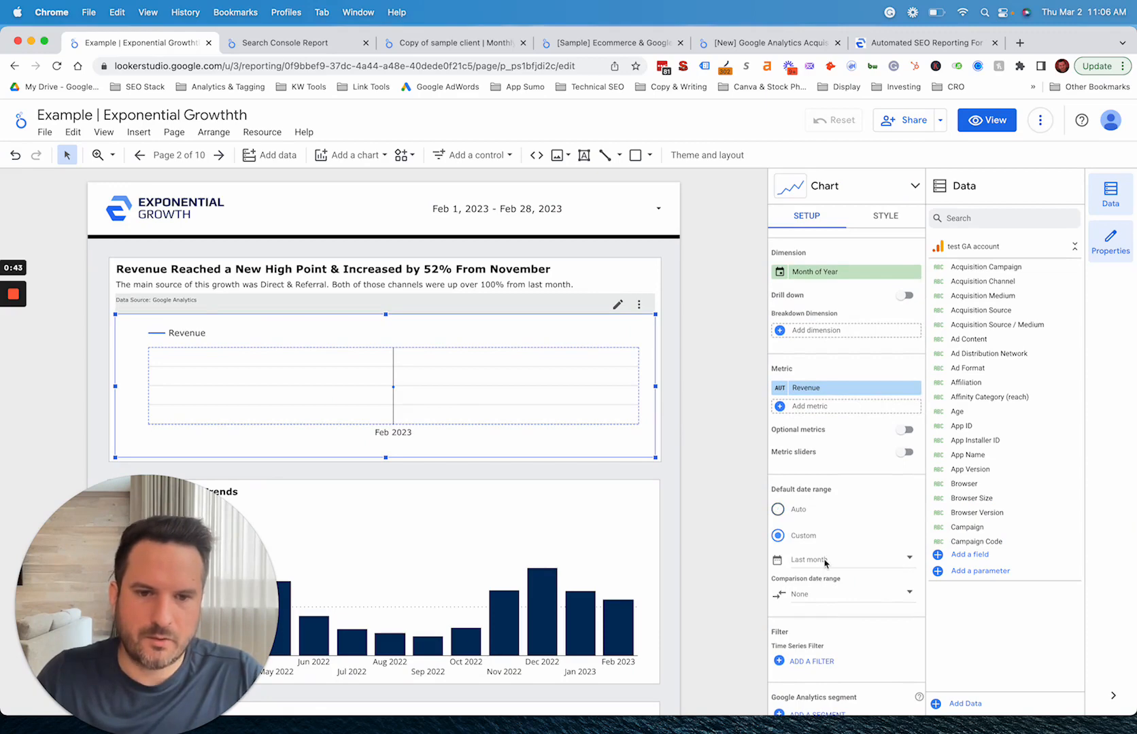
left_click(823, 564)
left_click(635, 504)
left_click(635, 504)
left_click(635, 505)
left_click(635, 505)
left_click(635, 504)
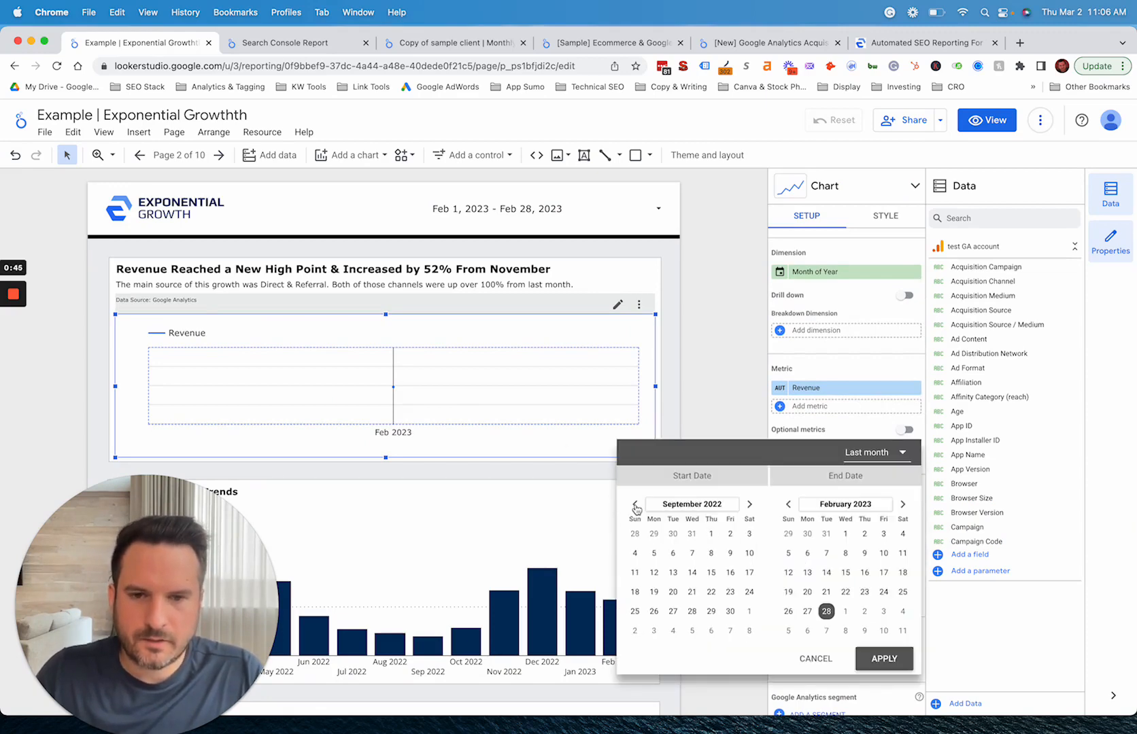
left_click(635, 504)
left_click(635, 504)
left_click(635, 505)
left_click(635, 504)
left_click(635, 505)
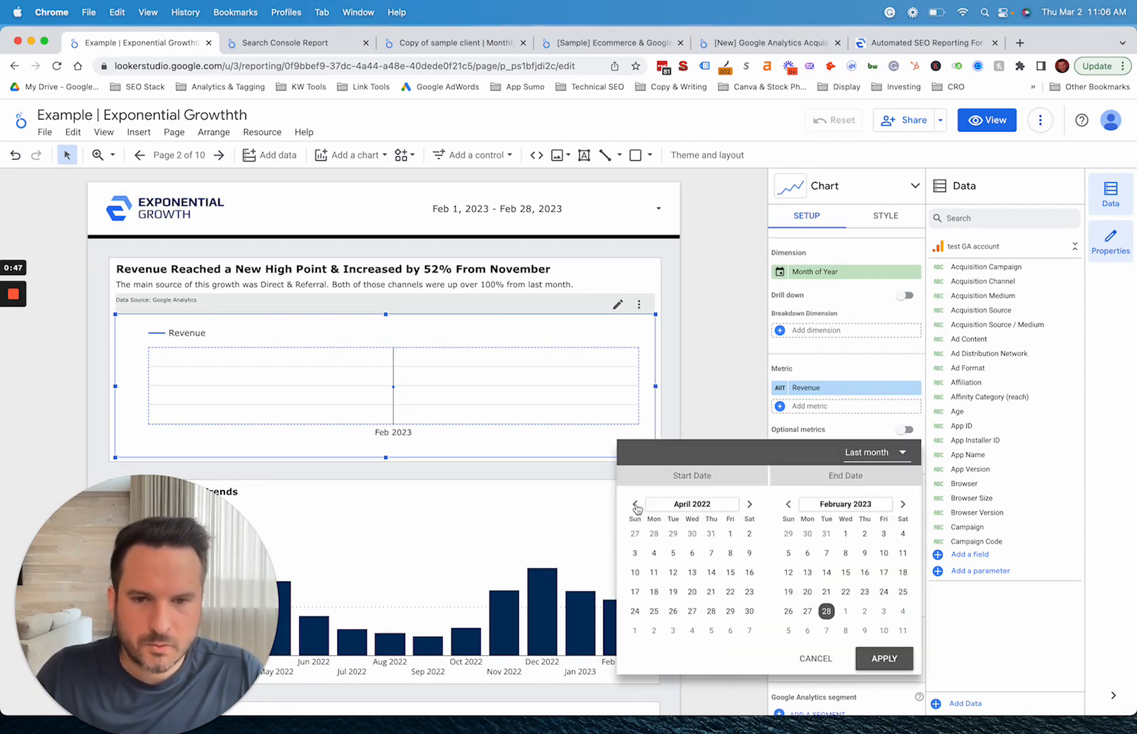
left_click(635, 505)
left_click(635, 505)
left_click(635, 504)
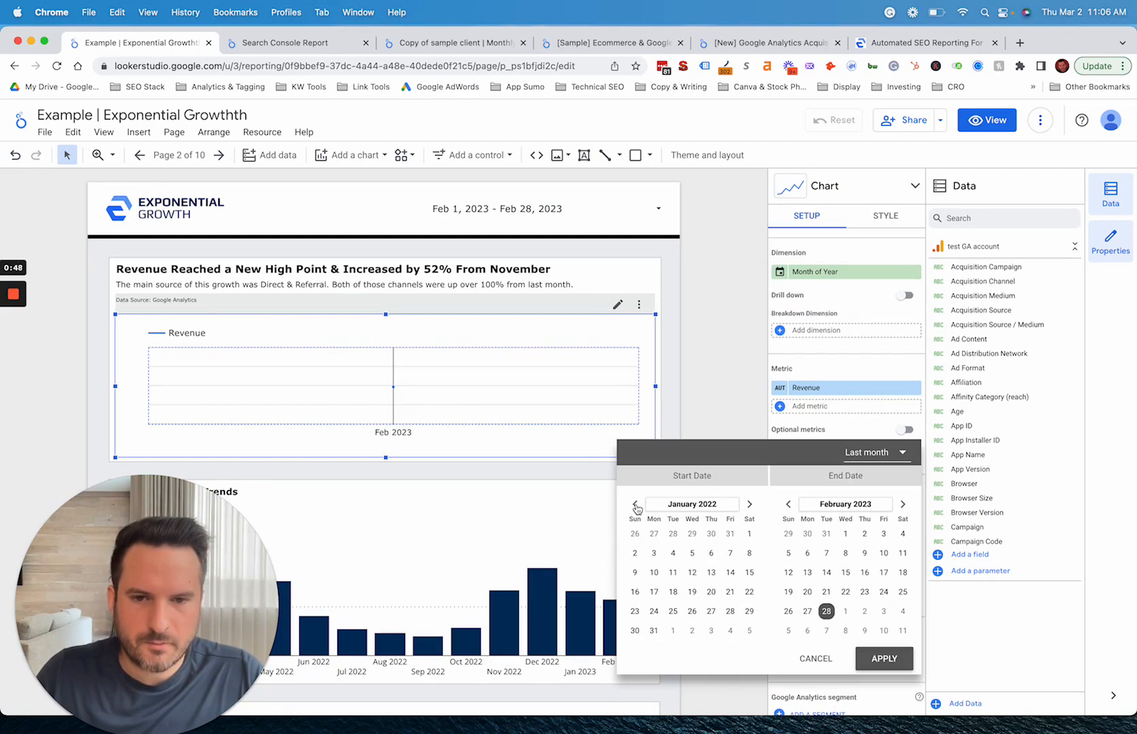
left_click(748, 534)
left_click(885, 658)
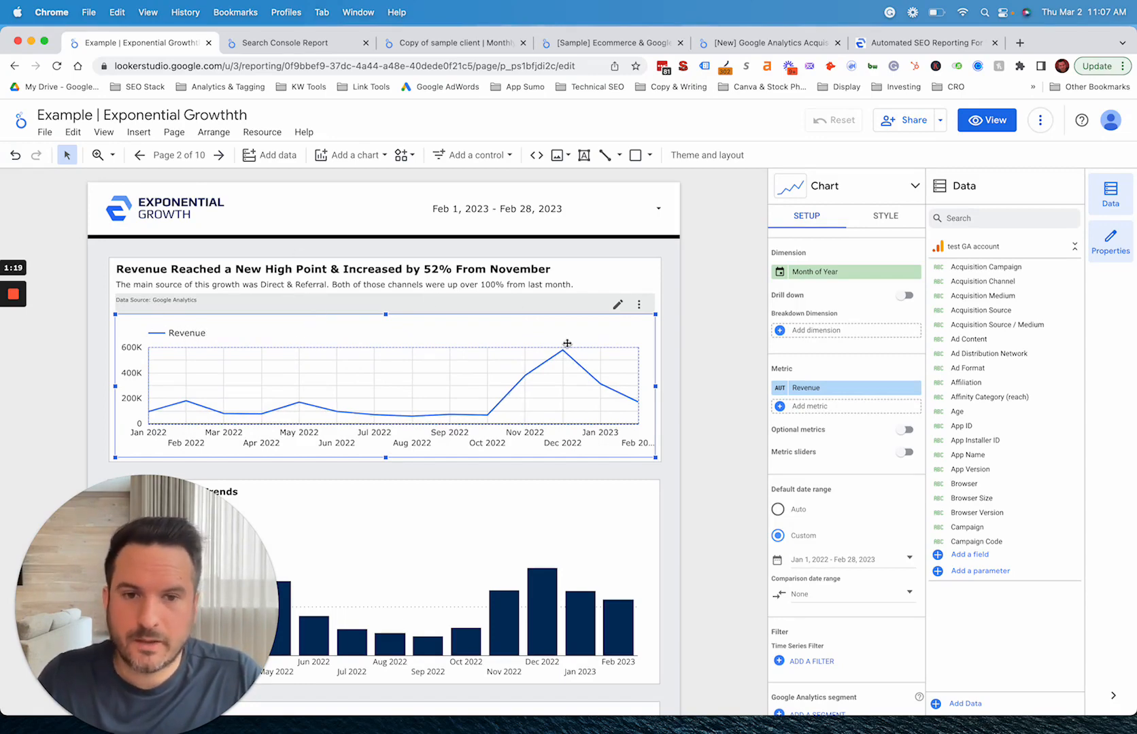
Make the gridlines of the revenue time series chart transparent
left_click(882, 216)
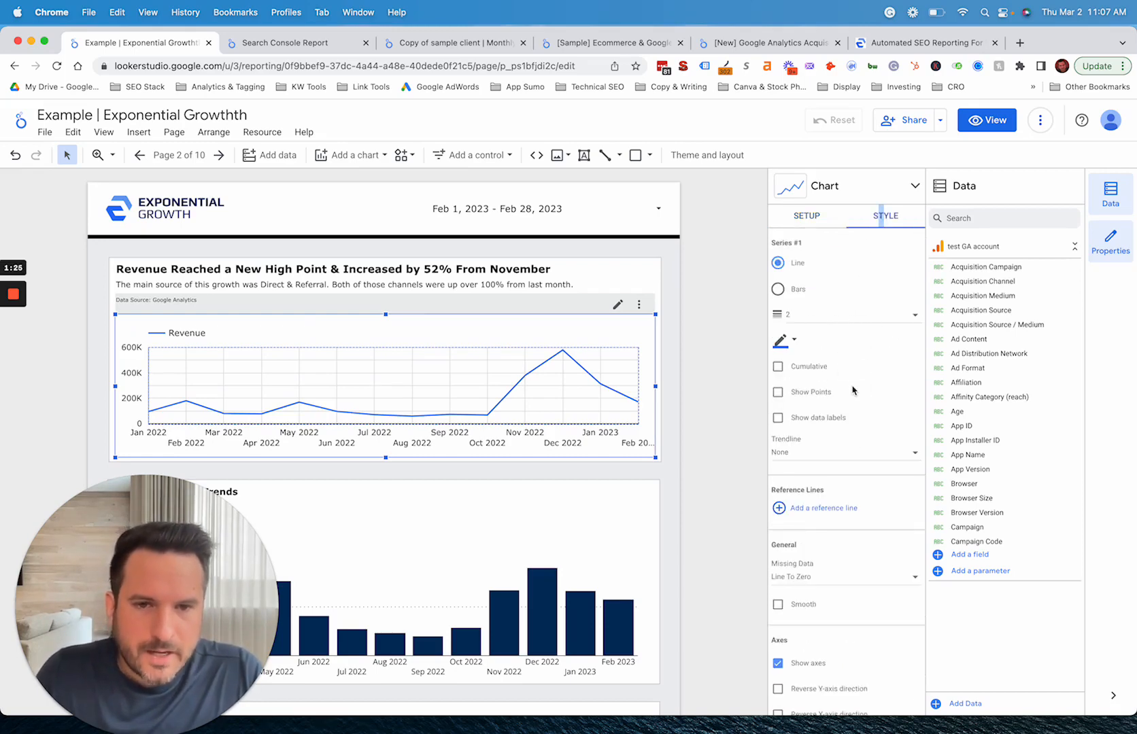
scroll(824, 429, "down", 1)
scroll(824, 430, "down", 2)
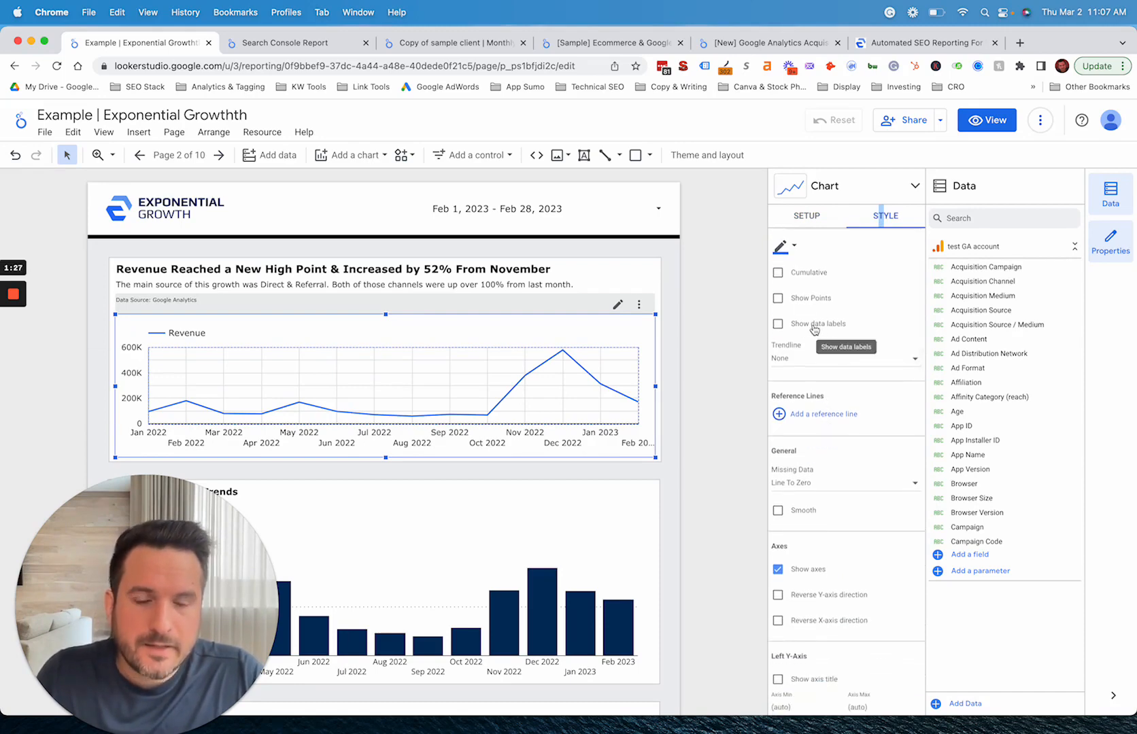
scroll(823, 377, "down", 8)
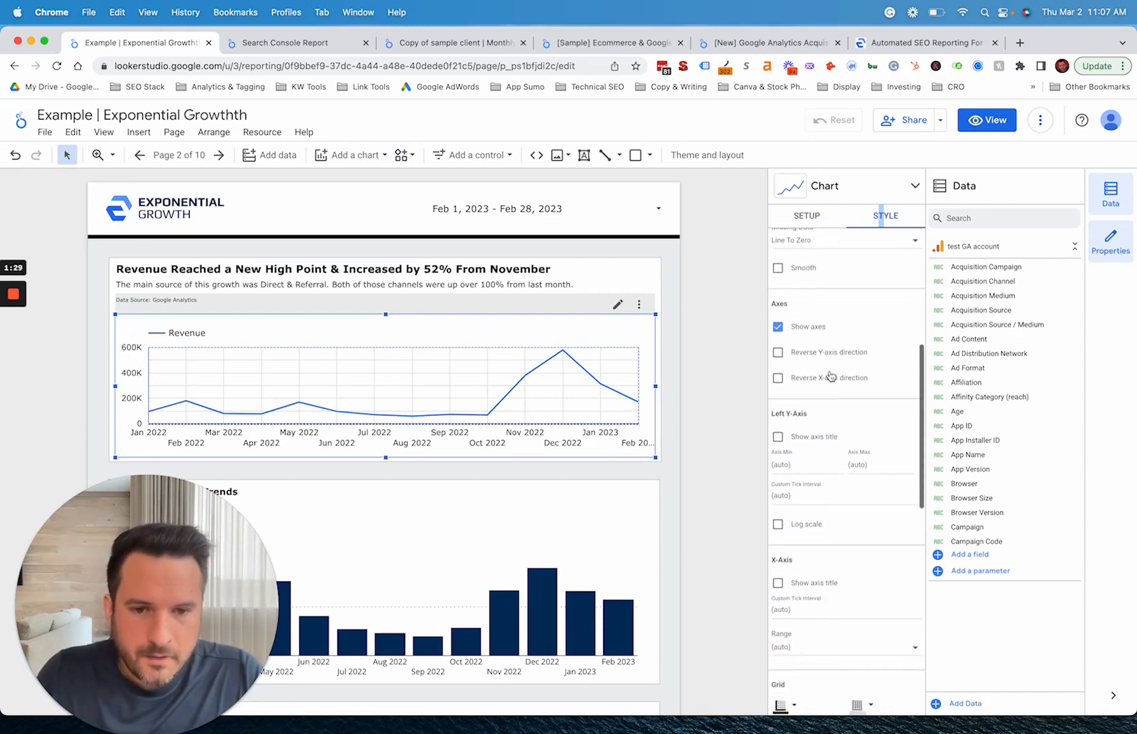
scroll(847, 473, "down", 6)
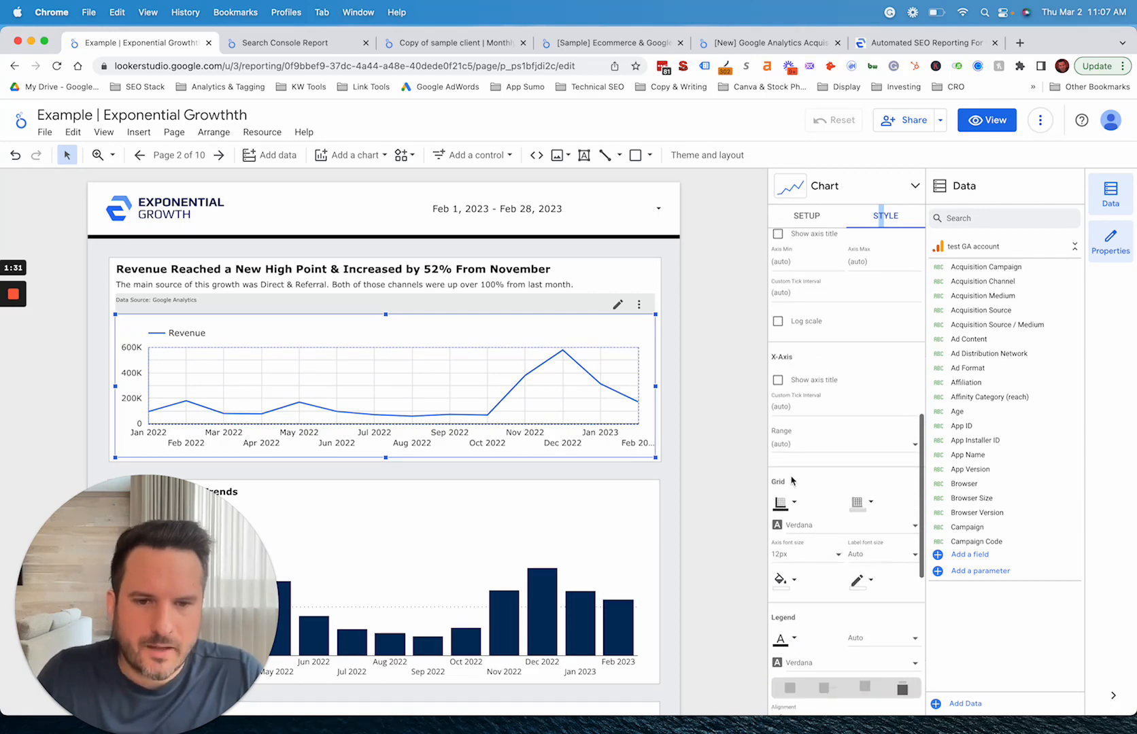
left_click(859, 504)
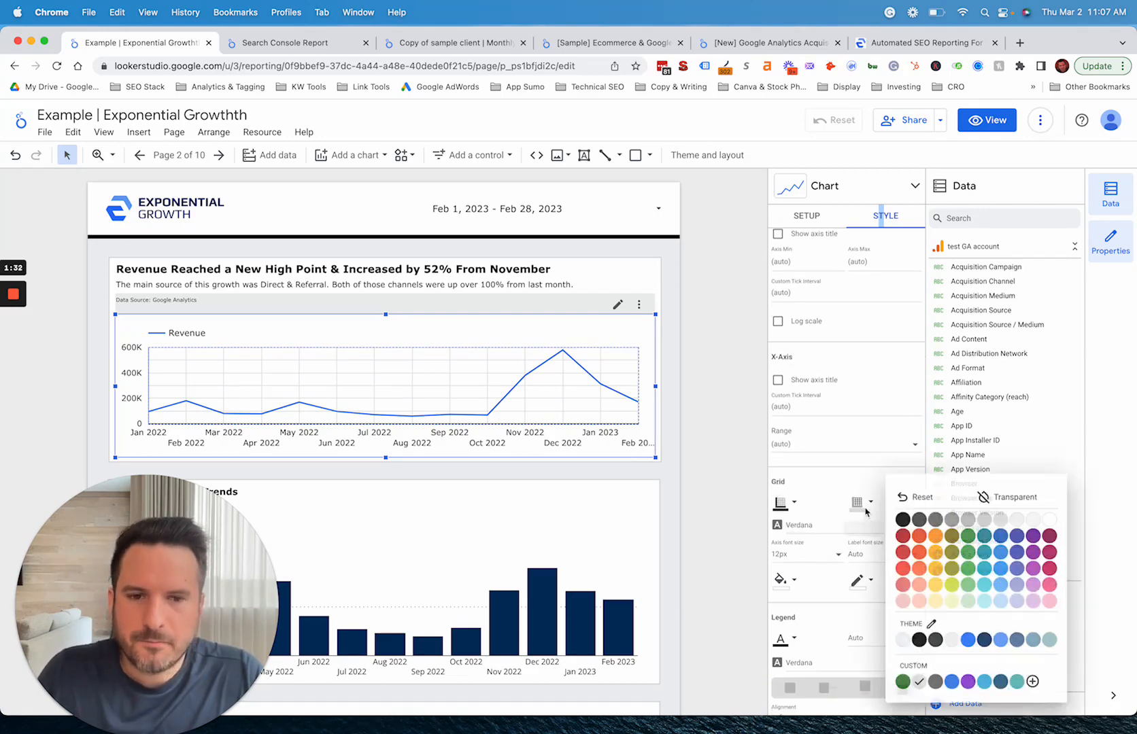
left_click(1007, 497)
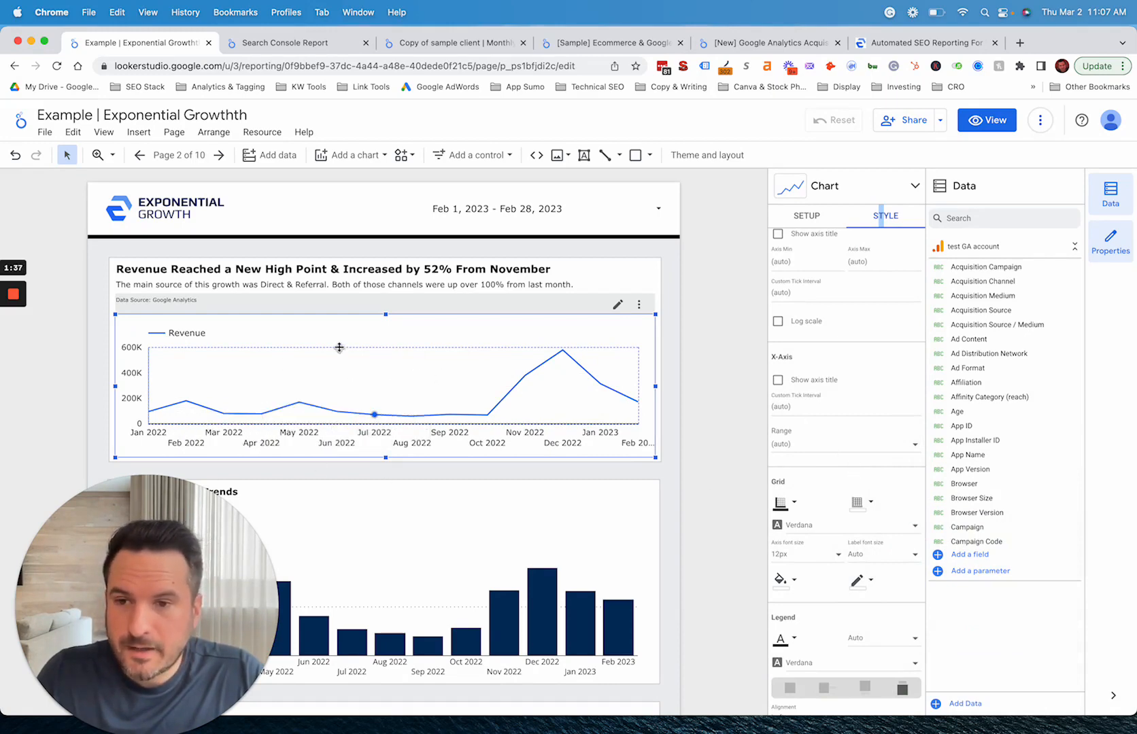
Remove the legend from the revenue time series chart
scroll(906, 480, "down", 5)
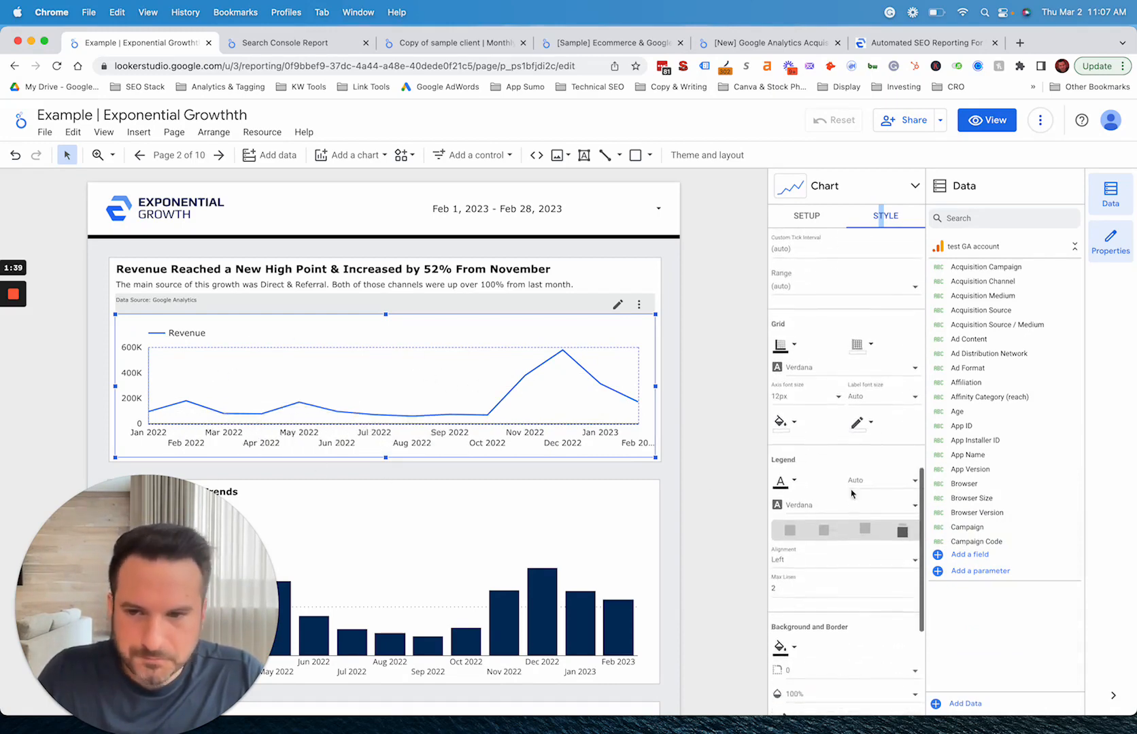
scroll(800, 418, "down", 2)
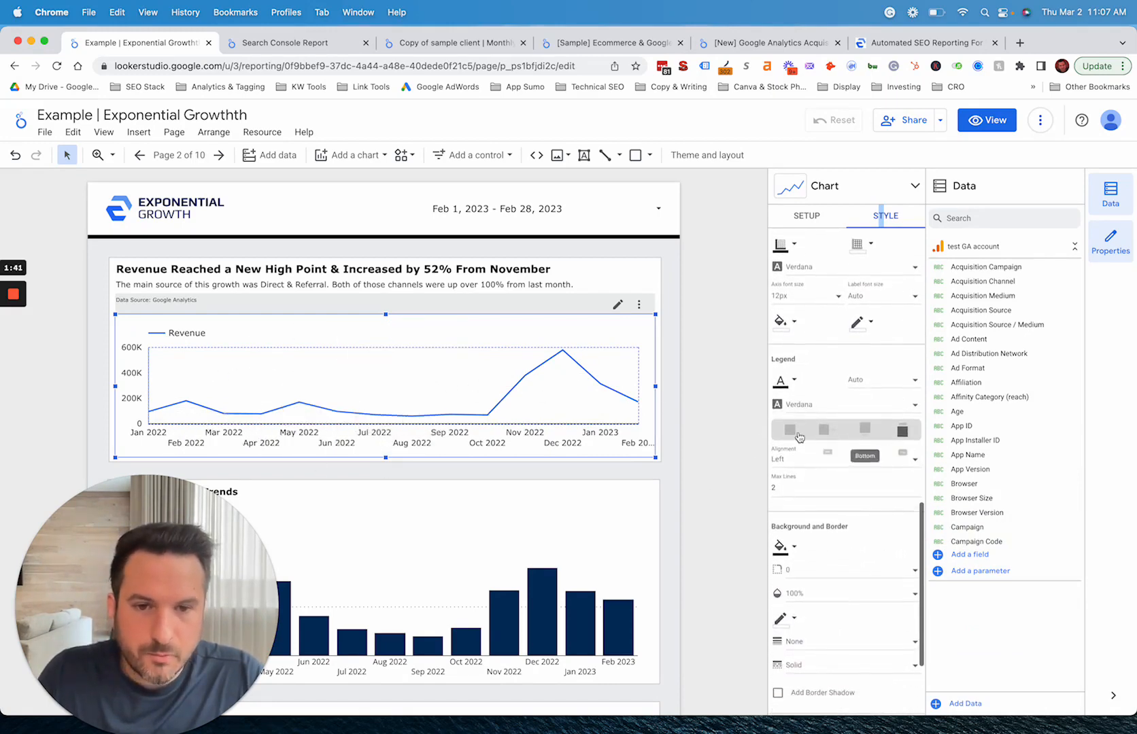
left_click(788, 430)
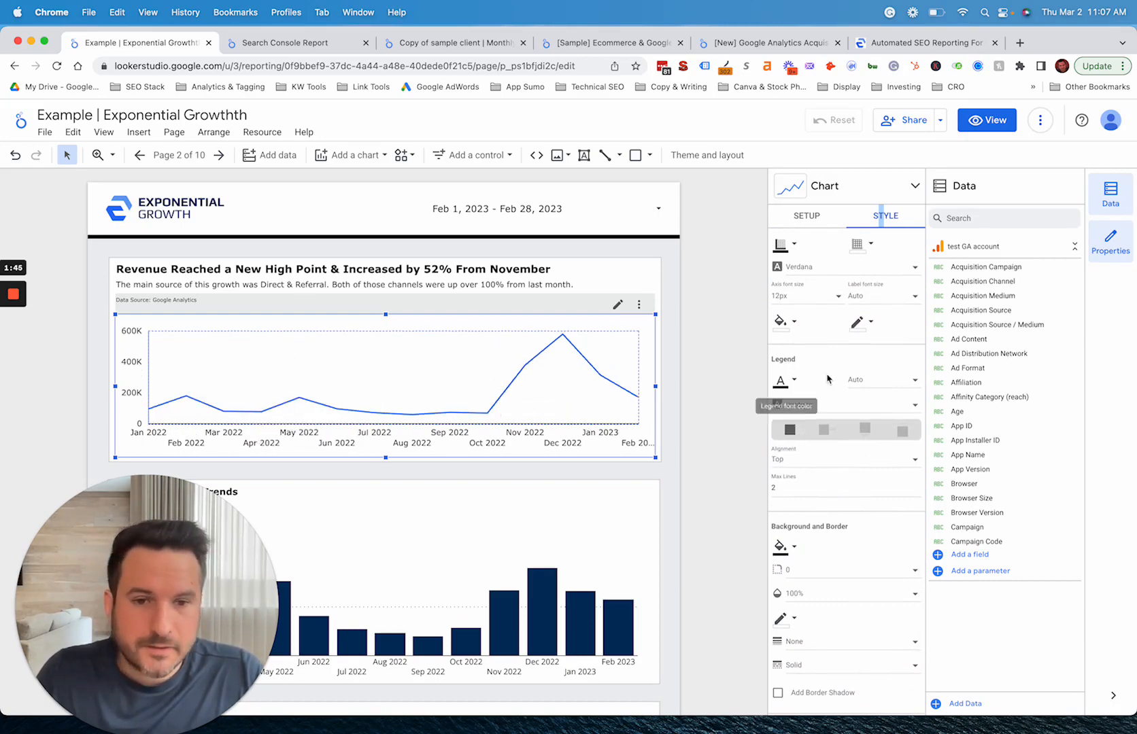
Try out the X-axis title and the left Y-axis title on the revenue chart, turning each one back off
scroll(877, 460, "up", 3)
scroll(848, 457, "up", 7)
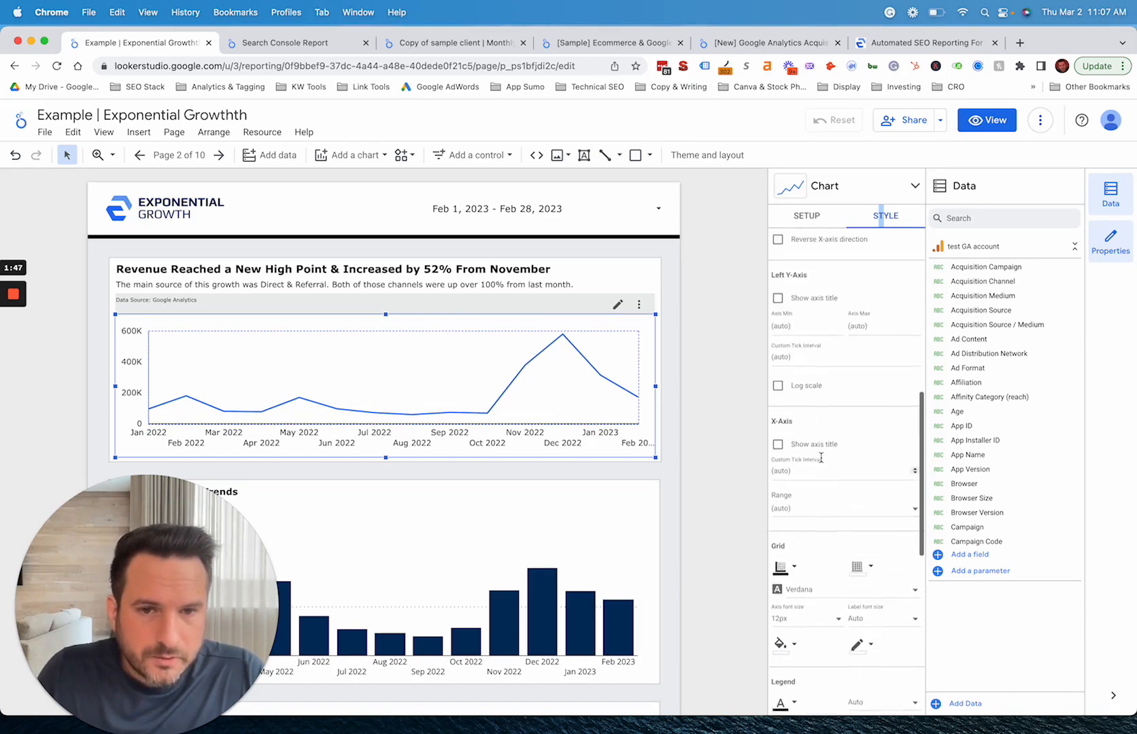
left_click(777, 484)
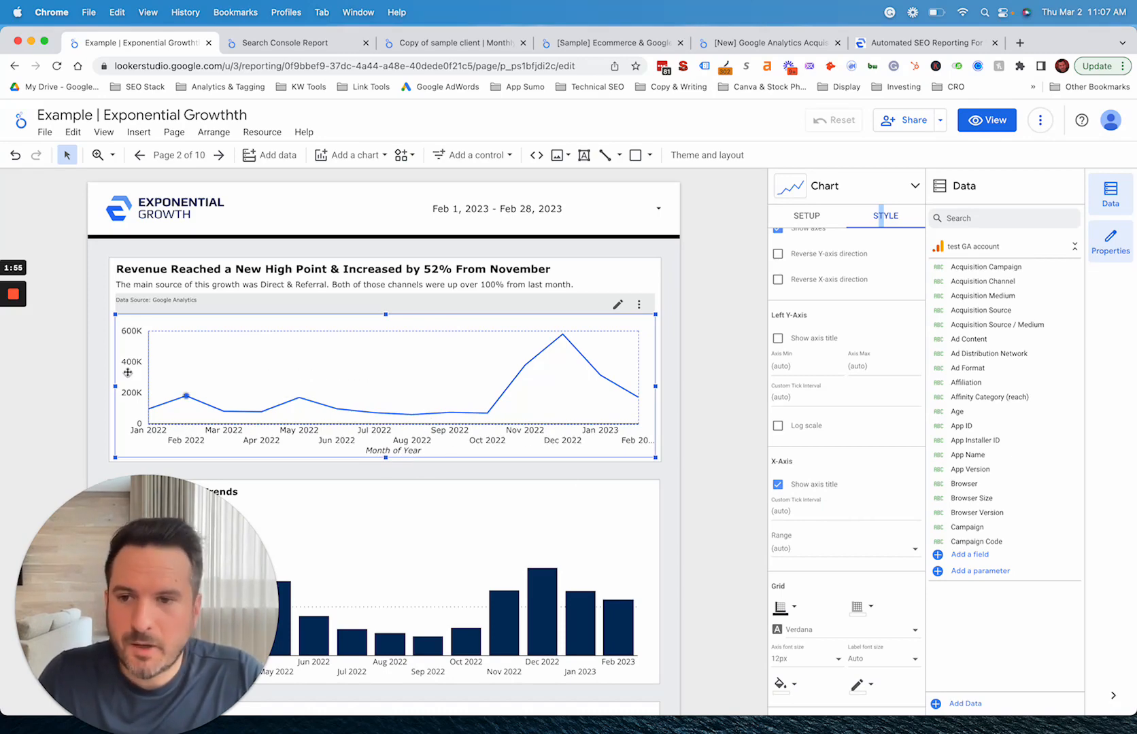
left_click(778, 485)
scroll(779, 469, "up", 2)
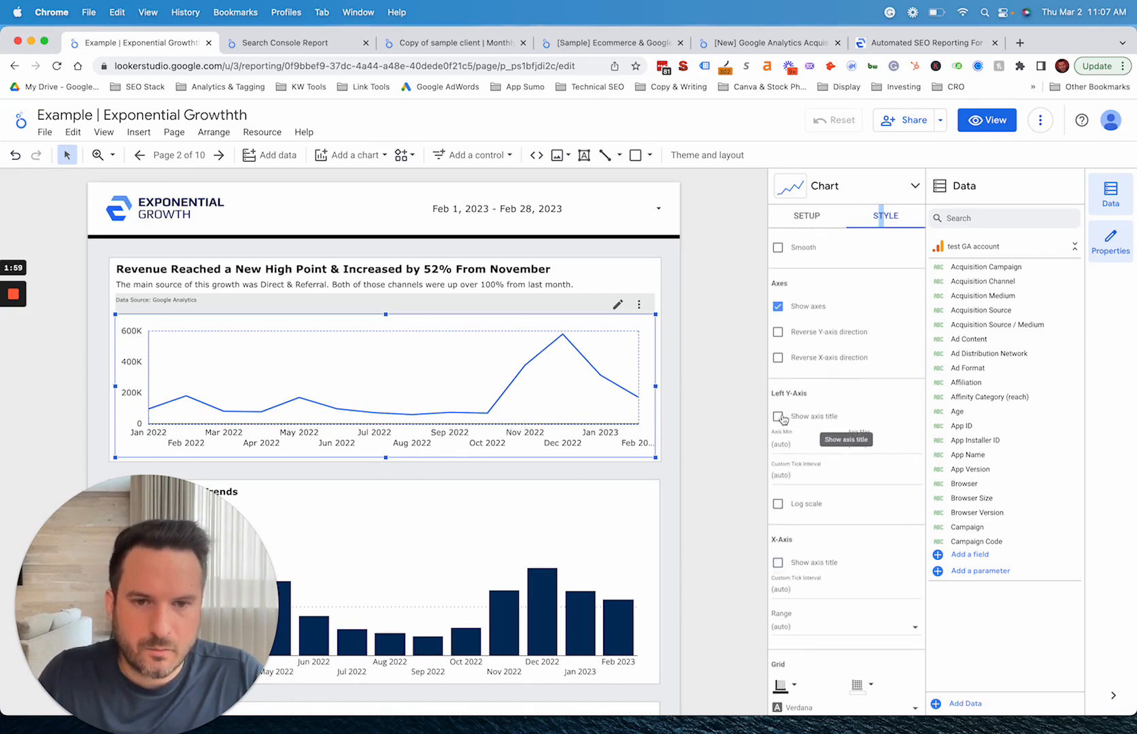
left_click(780, 417)
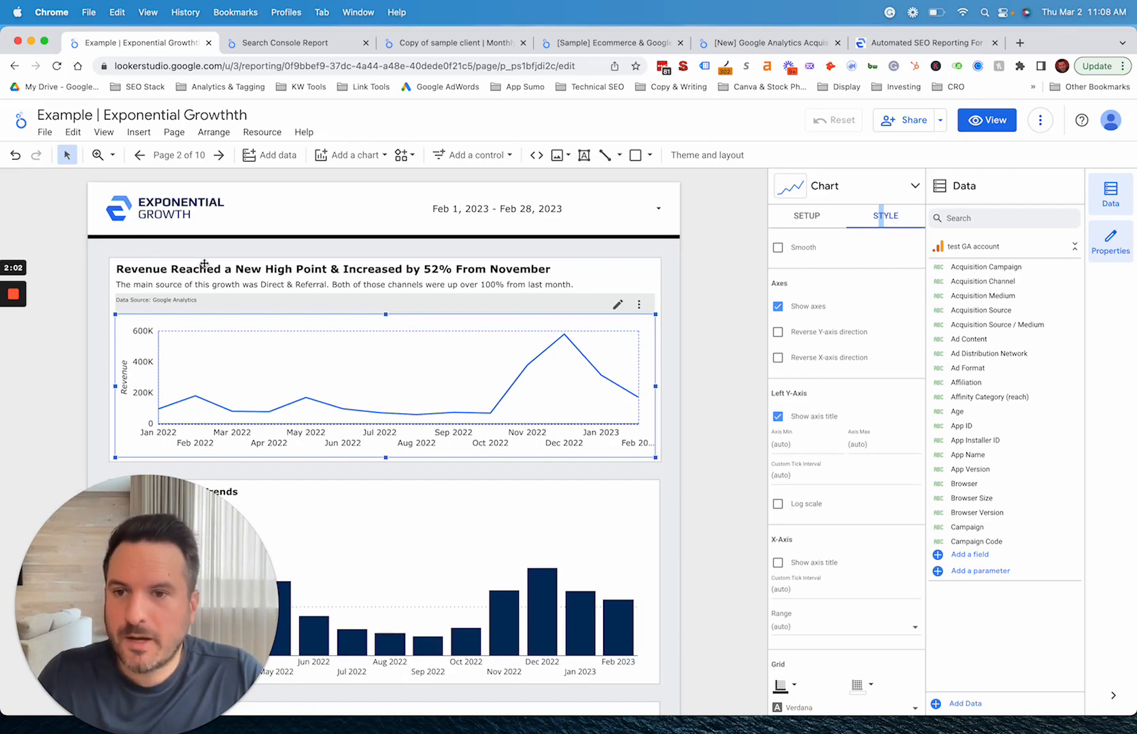
left_click(778, 416)
Show data labels on the revenue line as compact numbers with a decimal precision of 0
scroll(848, 433, "up", 10)
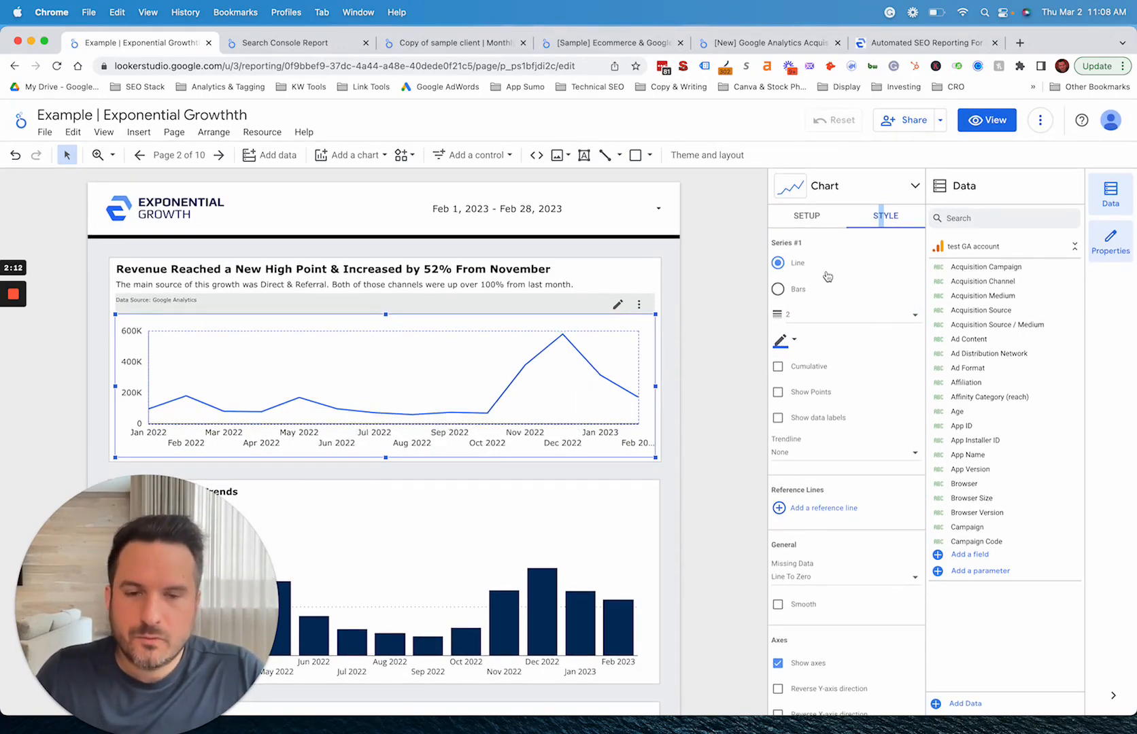
left_click(800, 419)
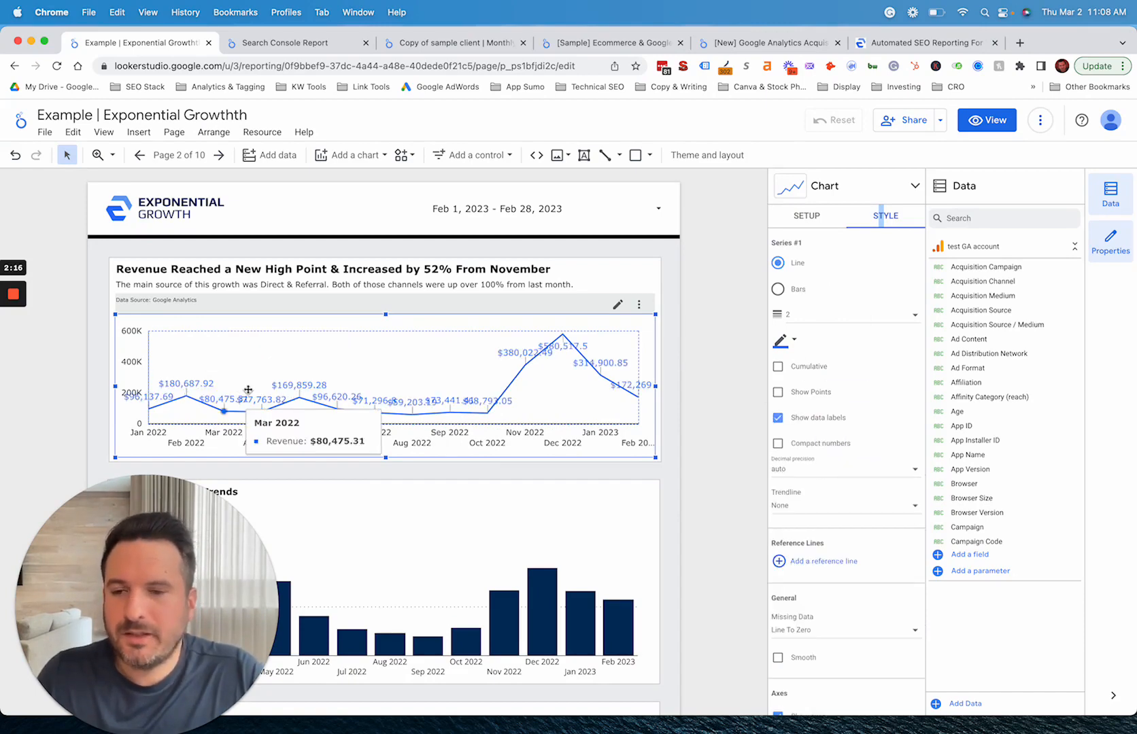
left_click(800, 445)
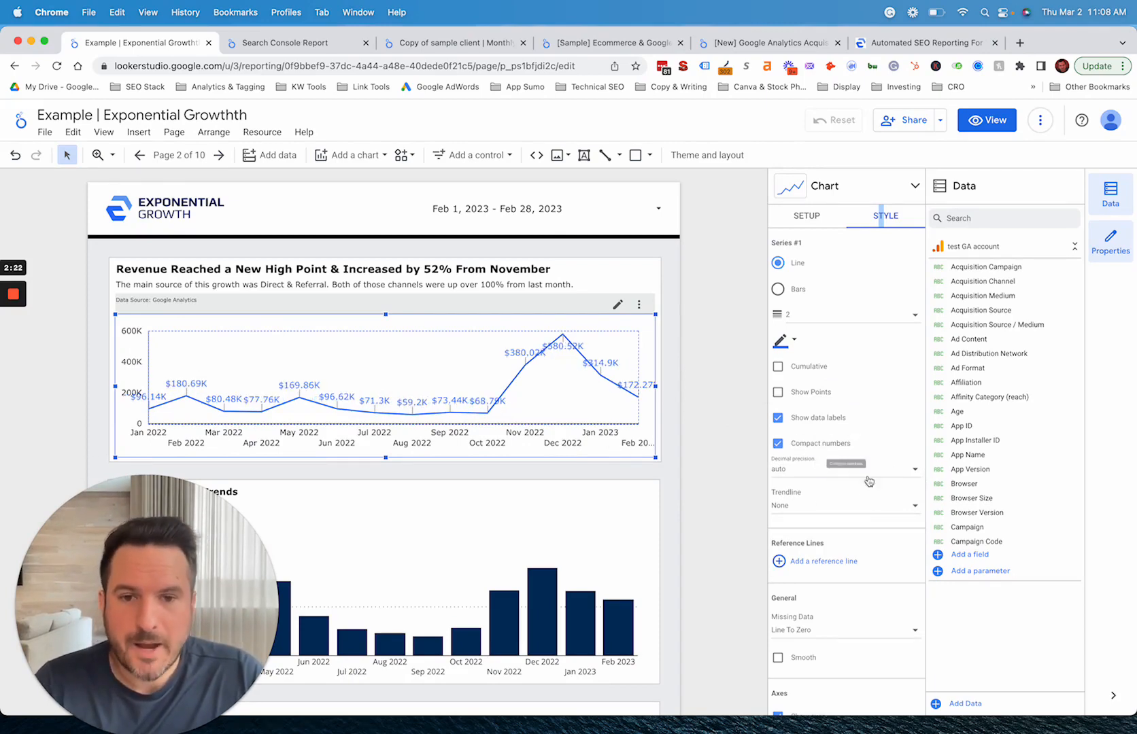
left_click(819, 476)
left_click(775, 501)
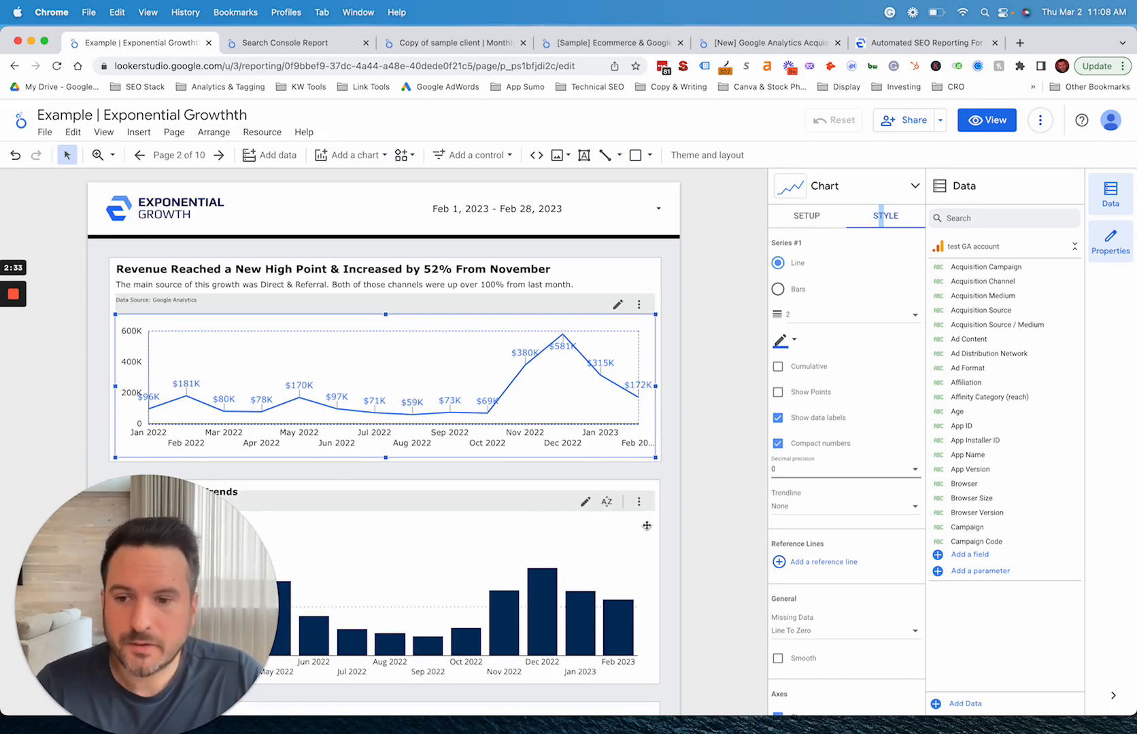
Turn off the line's data labels, switch the revenue series to bars and show data labels on the bars
left_click(792, 423)
left_click(787, 292)
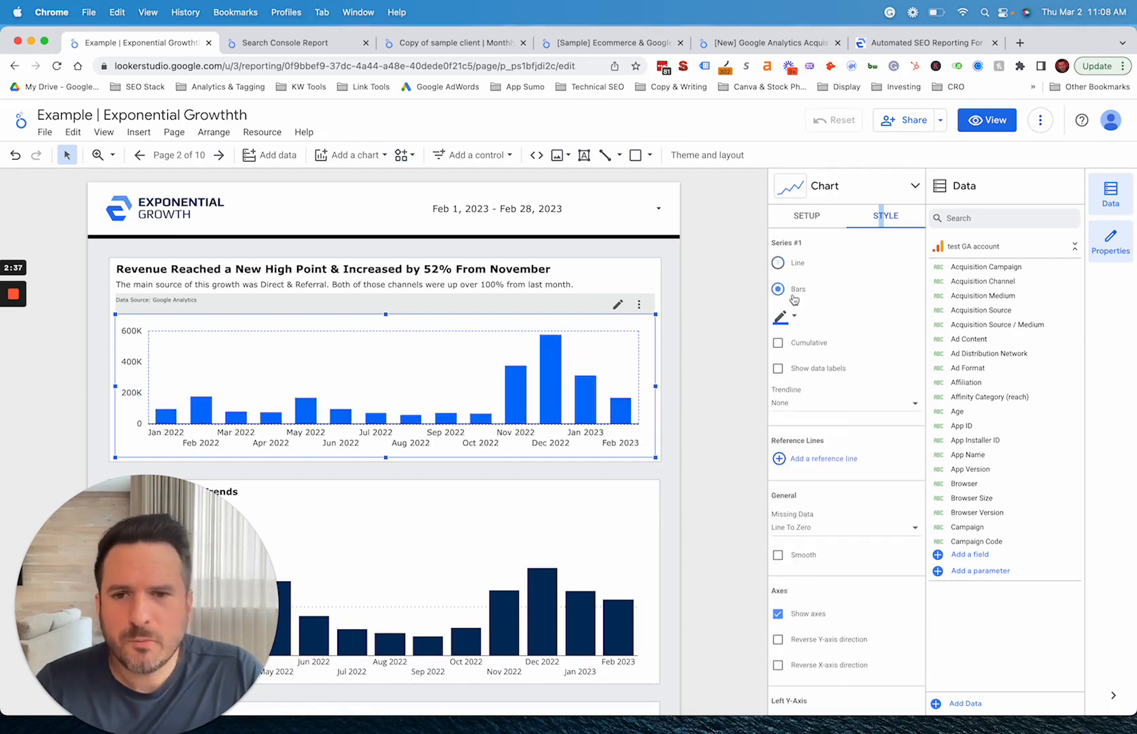
left_click(793, 372)
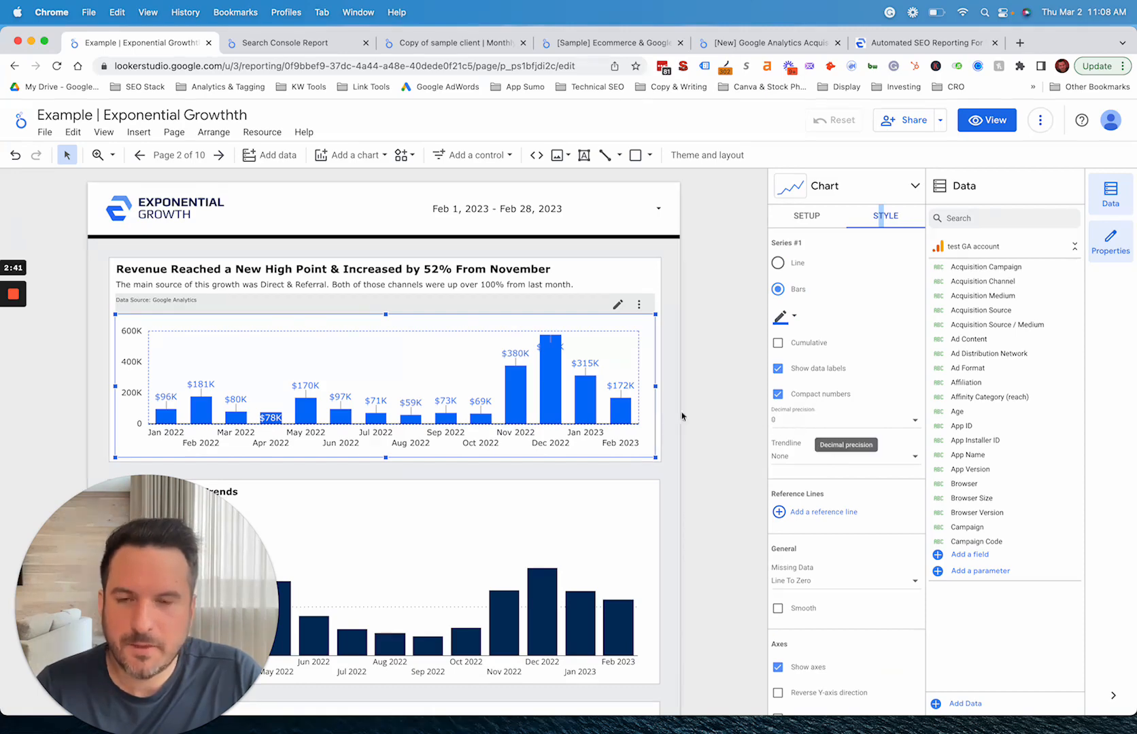
Try a decimal precision of 1 for the bar data labels, and return it to 0
left_click(800, 423)
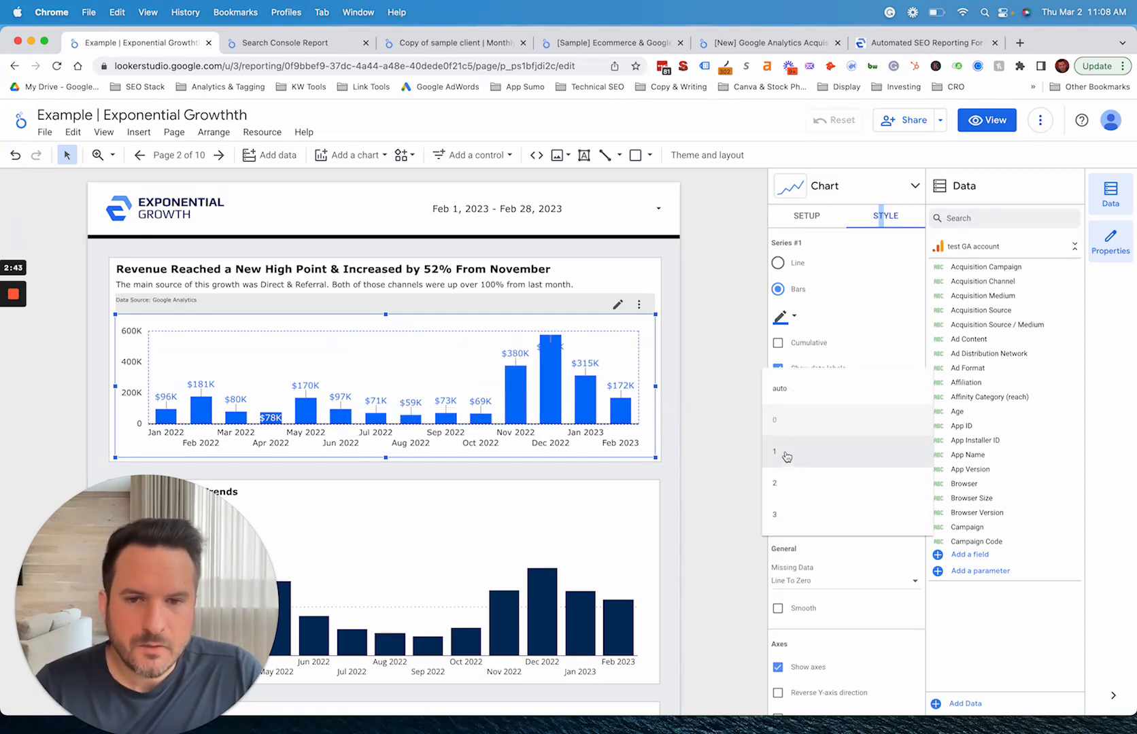
left_click(787, 456)
left_click(801, 423)
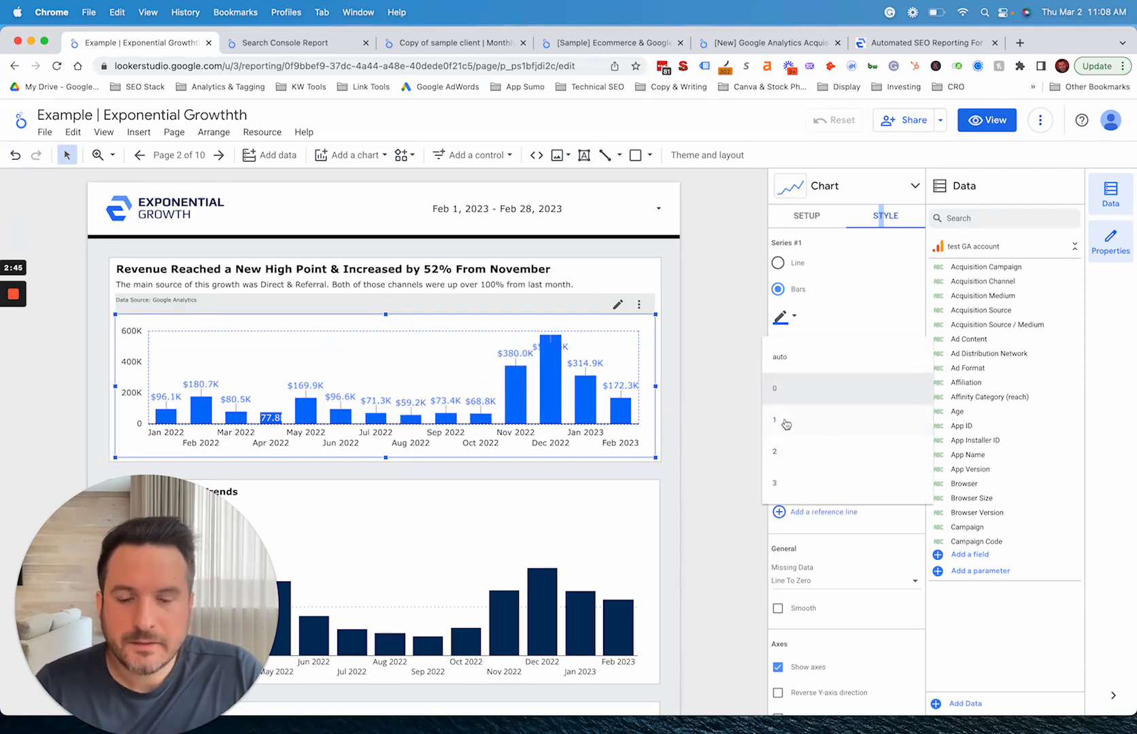
left_click(783, 388)
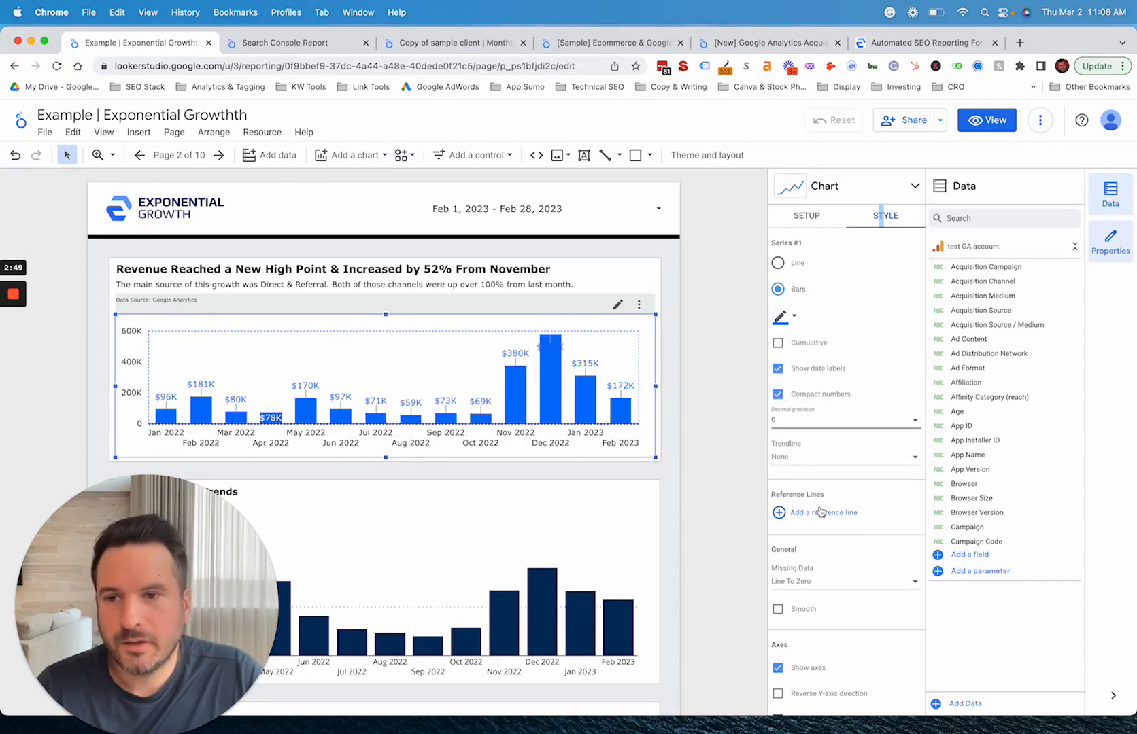
Set the left Y-axis maximum of the revenue chart to 750000
scroll(820, 512, "down", 6)
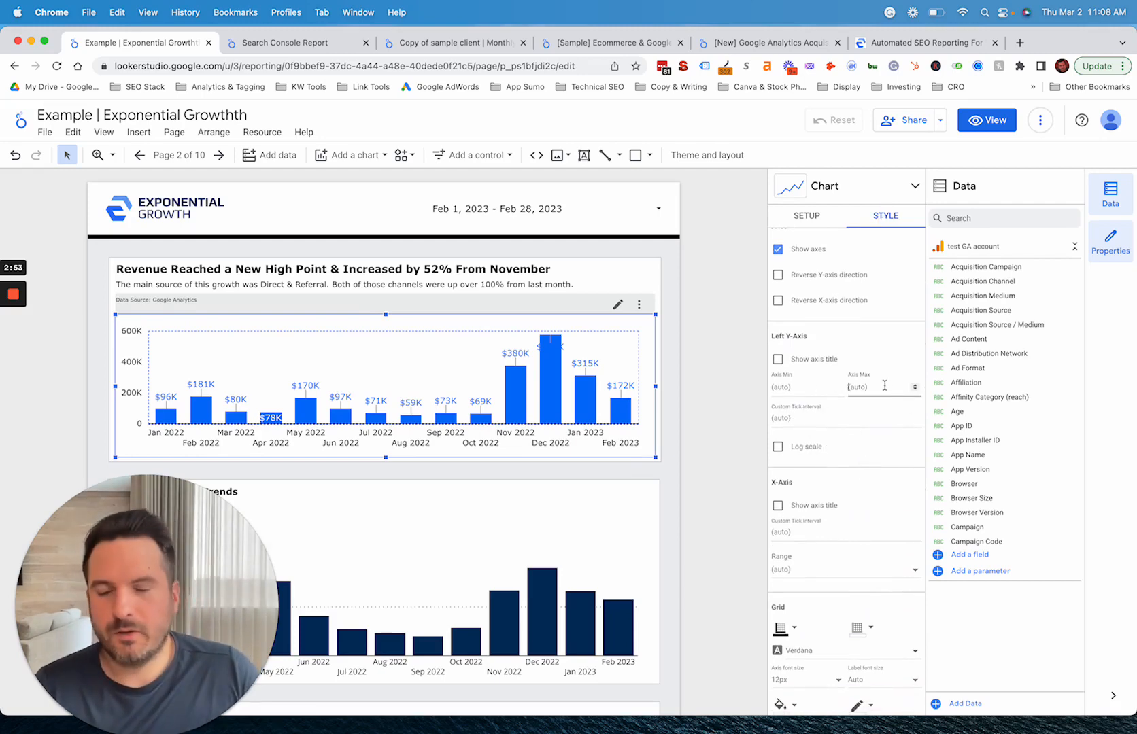
left_click(881, 387)
type("750000")
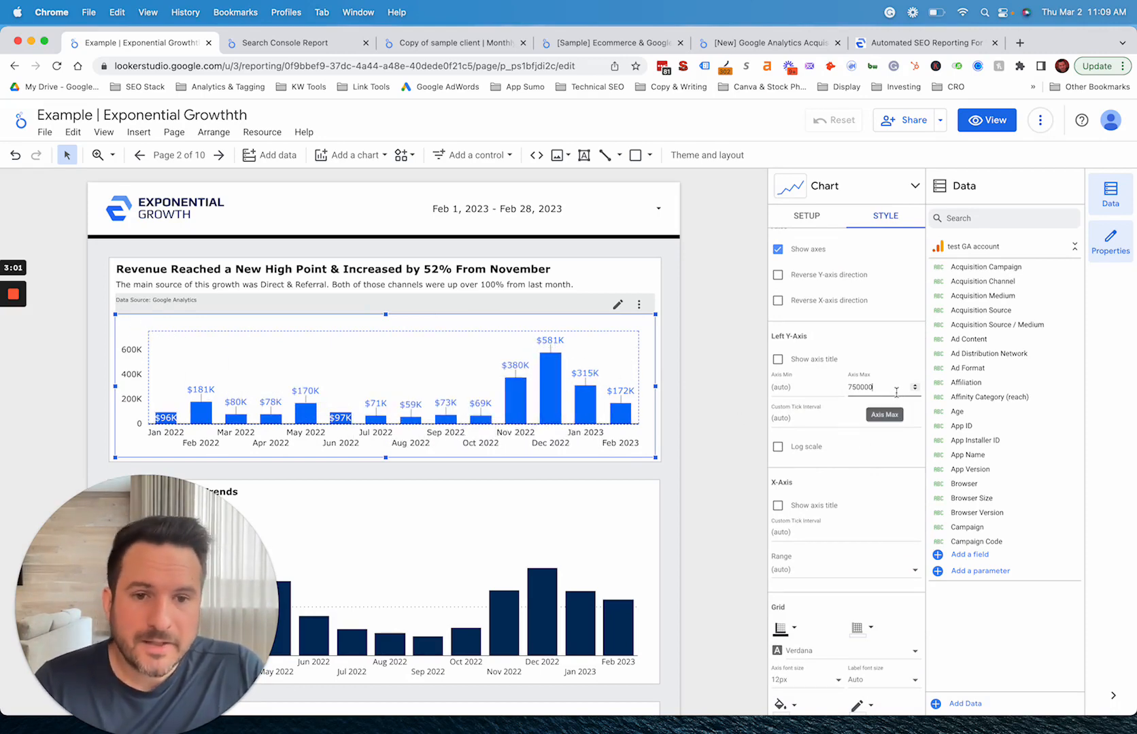
double_click(868, 384)
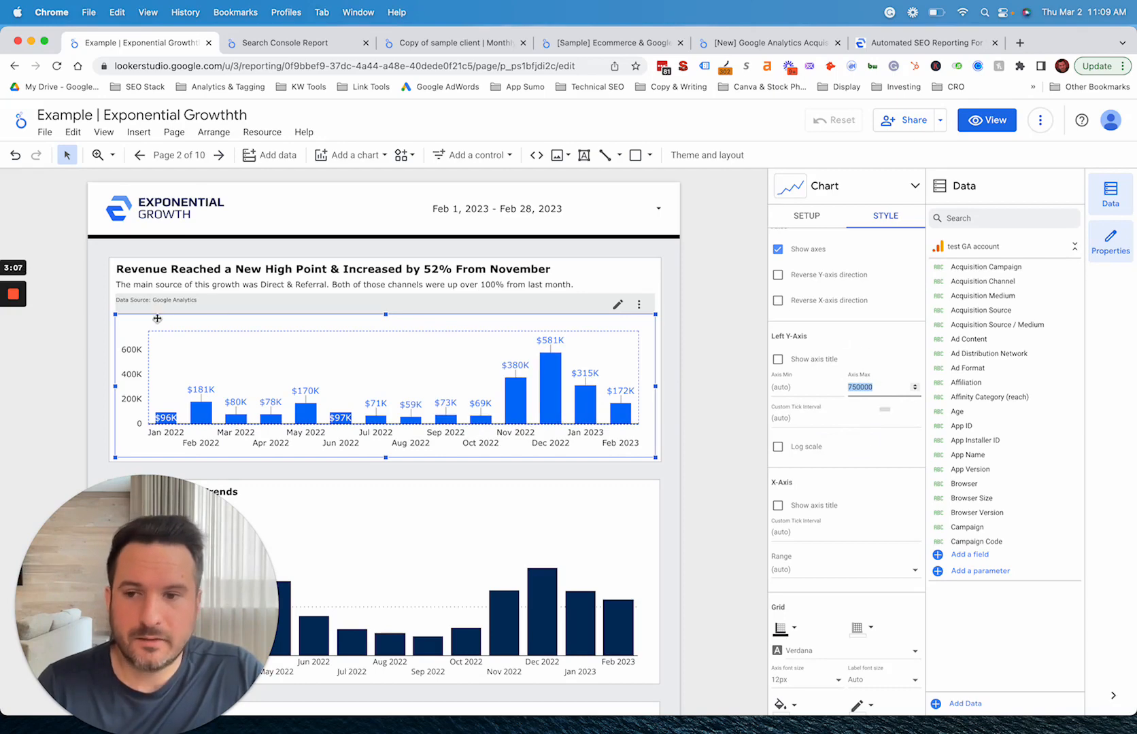
left_click(868, 384)
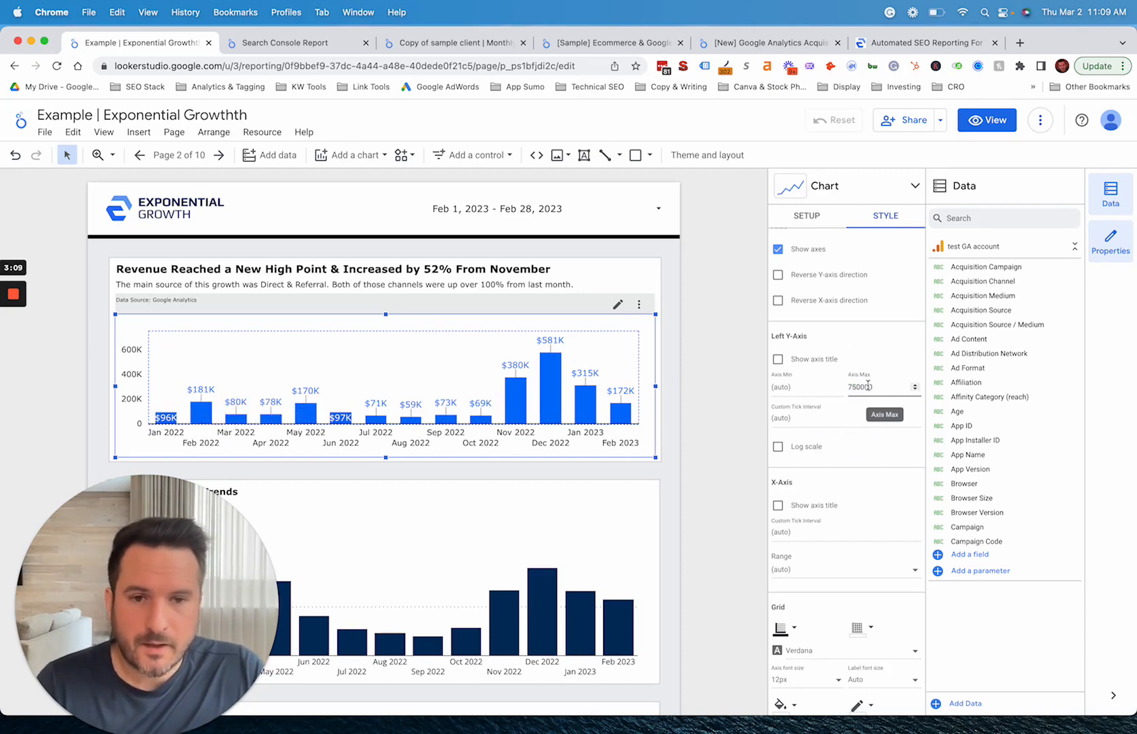